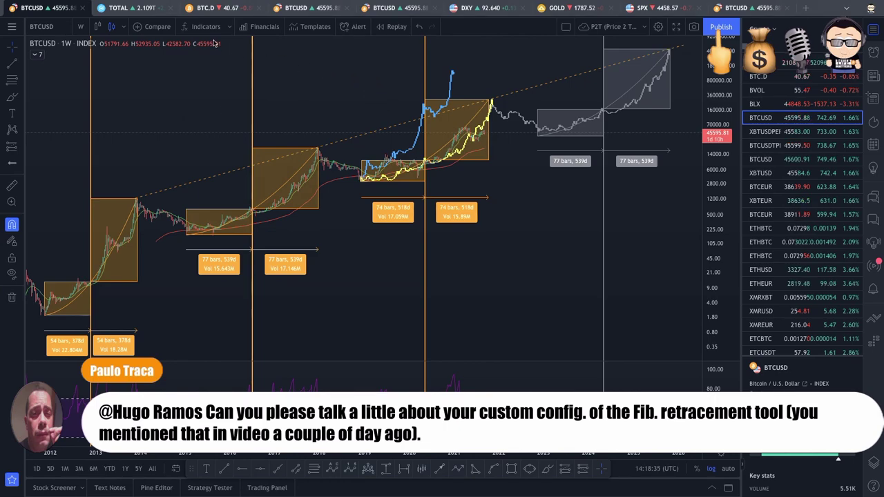
Open the TOTAL crypto market cap chart and select its Fib retracement drawing.
left_click(147, 9)
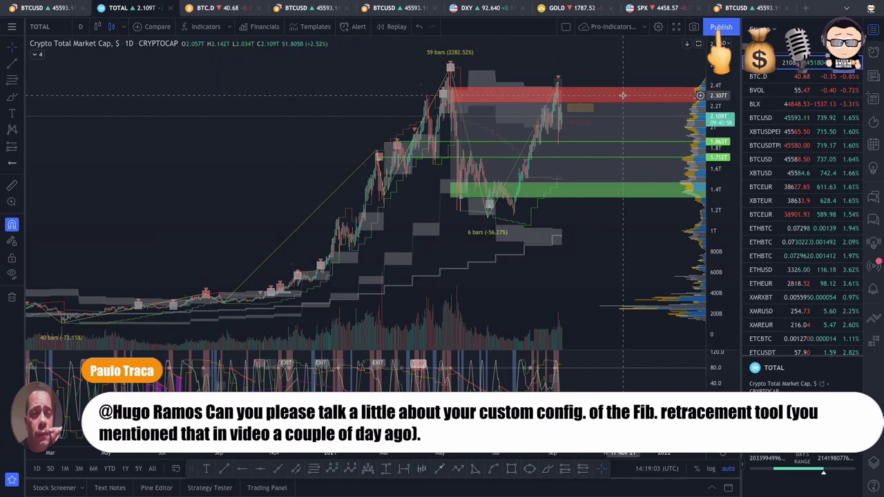
left_click(573, 200)
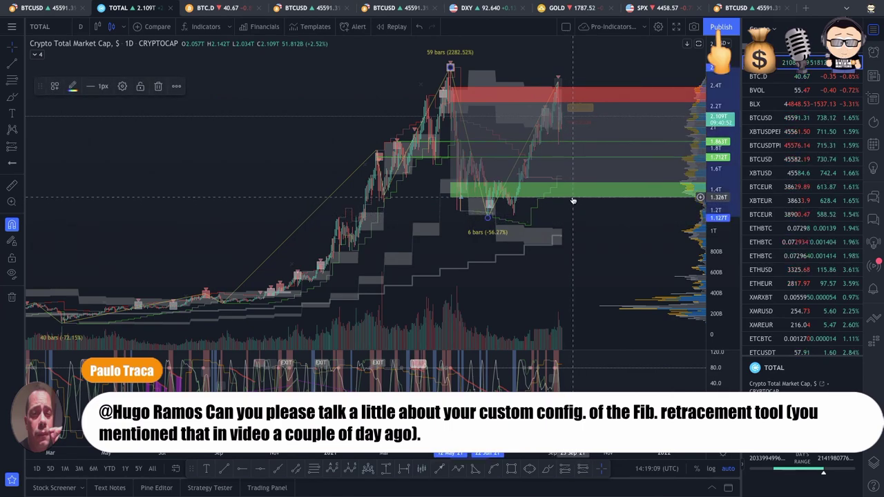
Switch to the 4-hour BTCUSD chart with the Pro-Indicators layout and set its interval to 1 day.
left_click(314, 8)
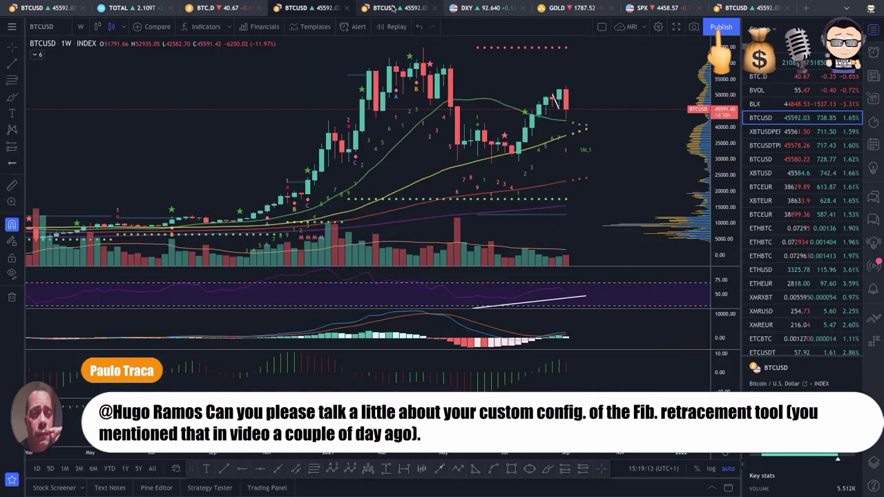
left_click(394, 8)
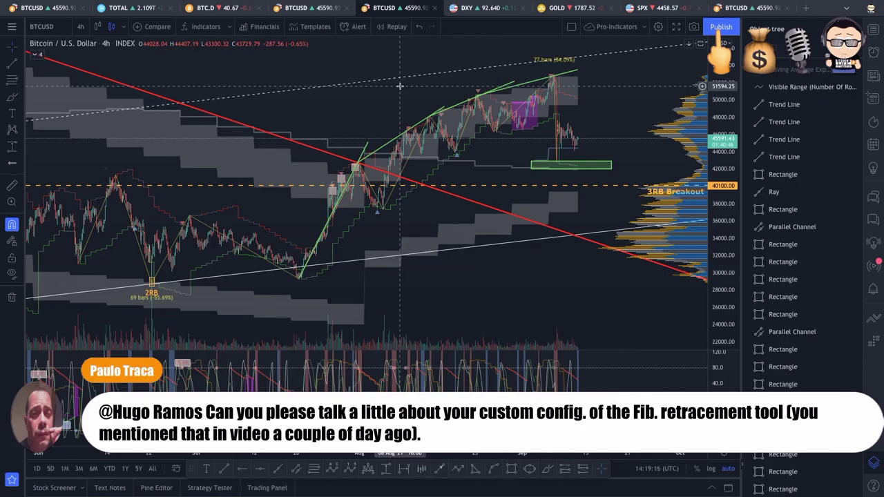
type("1D")
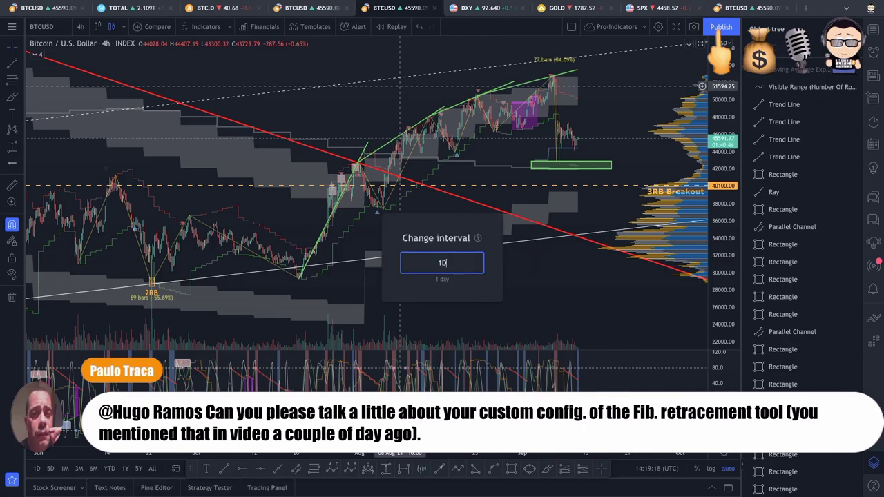
key("Return")
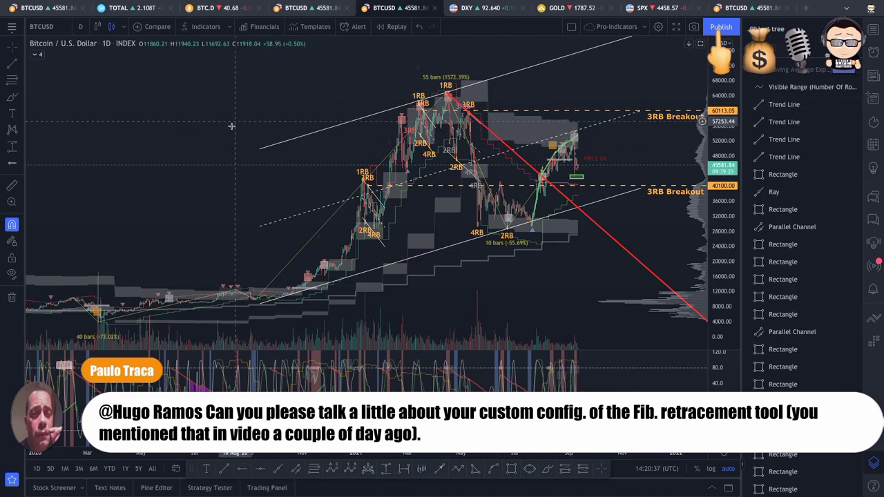
Return to the TOTAL chart and apply the saved "Standard levels" template to the selected Fib retracement.
left_click(135, 10)
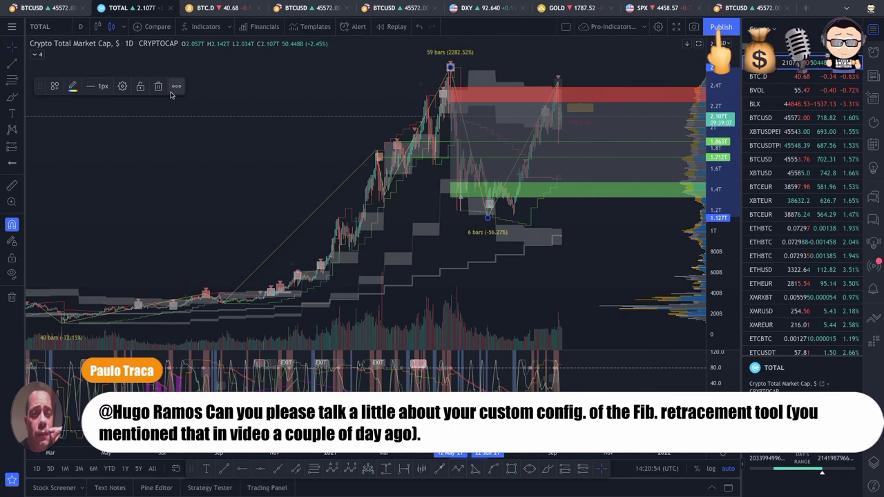
left_click(54, 87)
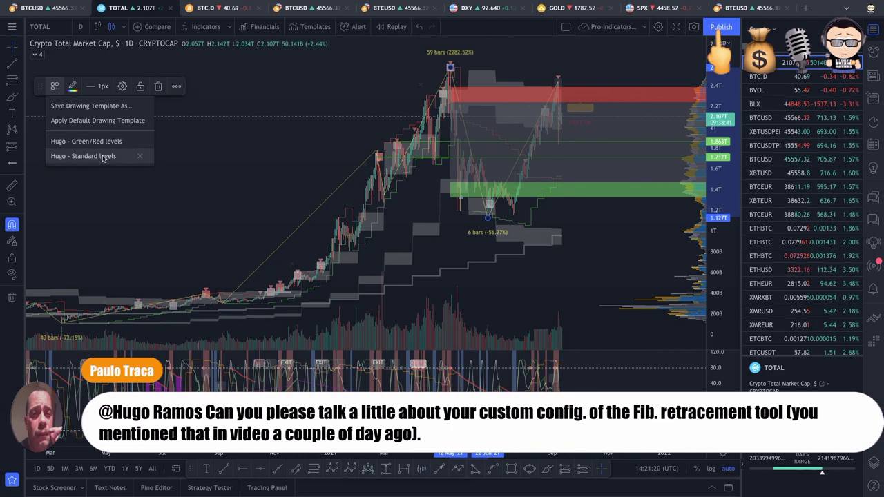
left_click(102, 156)
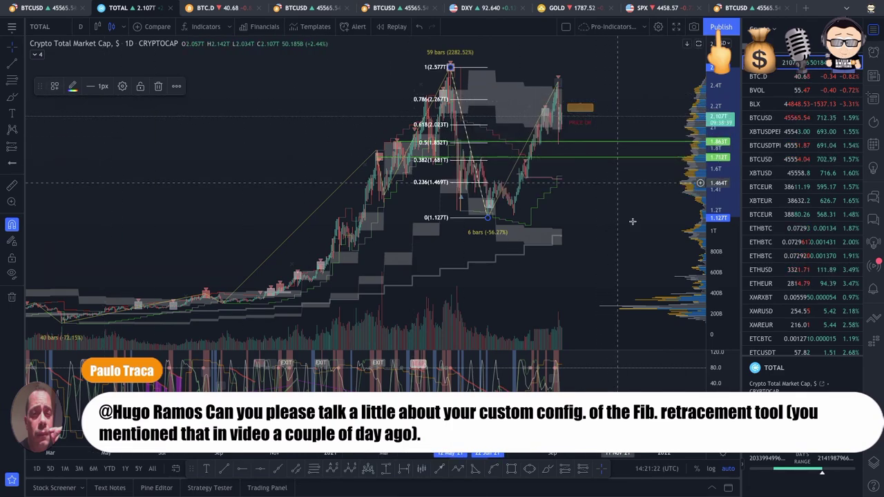
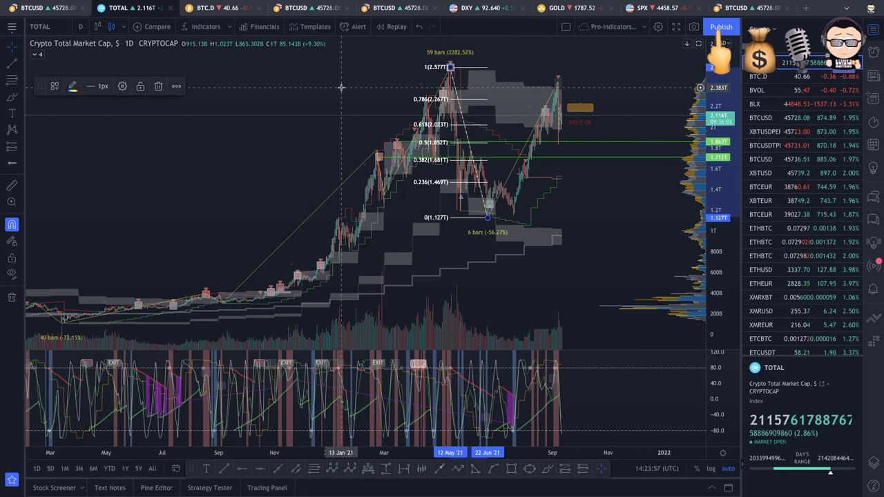
Apply the saved "Green/Red levels" template to the selected Fib retracement.
left_click(55, 87)
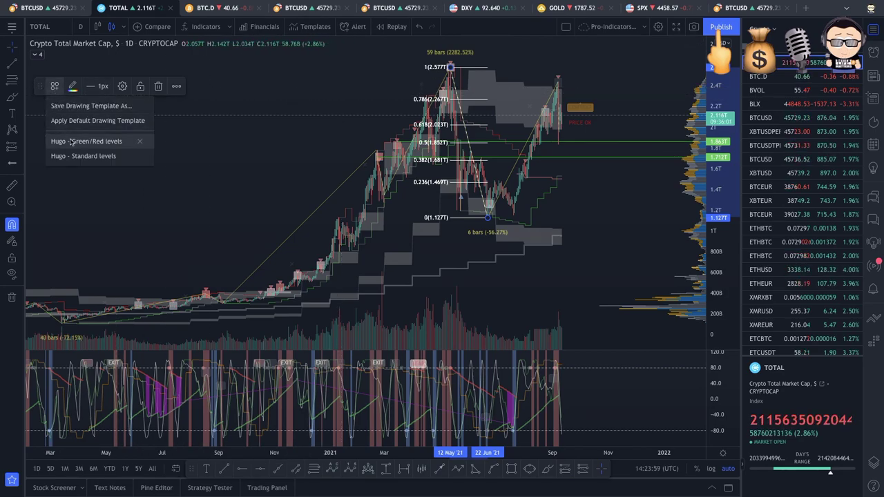
left_click(89, 143)
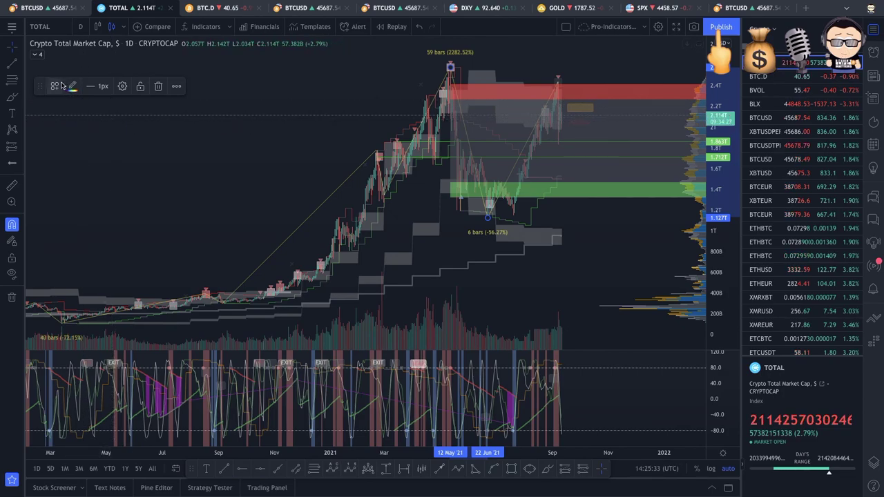
Open the Fib retracement's settings and examine its style options, including line extension, levels, colours, background and labels.
right_click(616, 85)
left_click(637, 232)
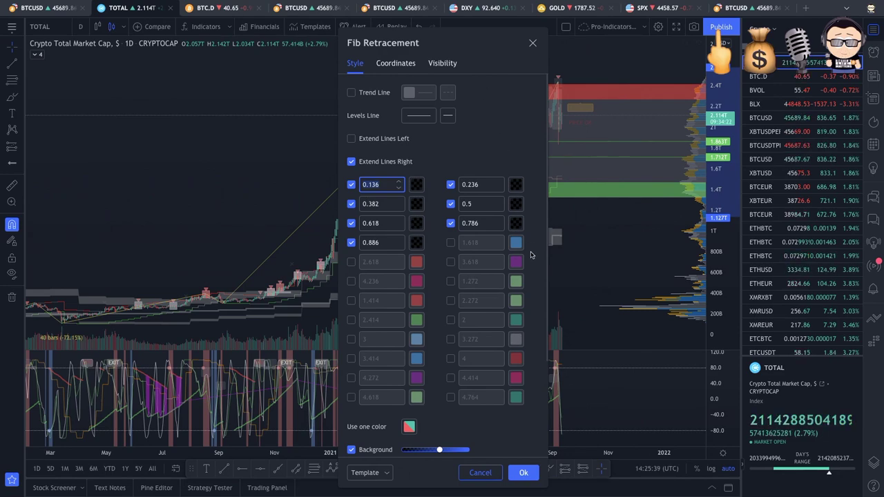
scroll(535, 258, "down", 3)
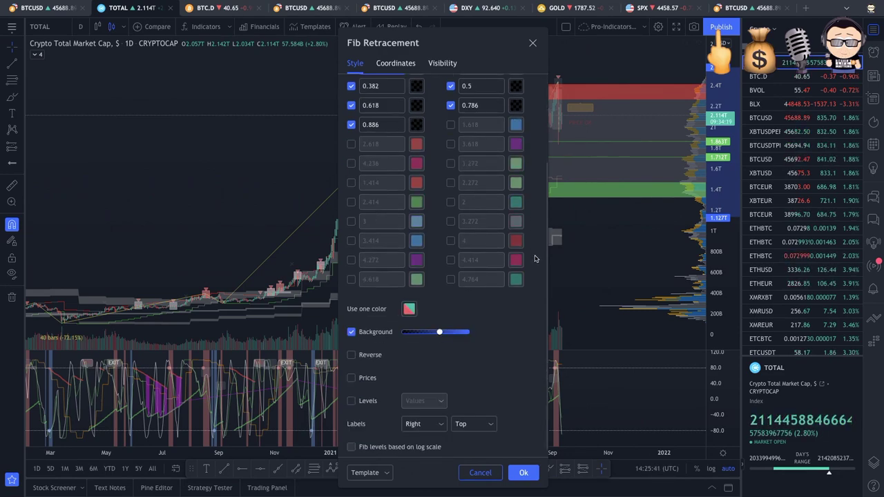
scroll(535, 257, "up", 3)
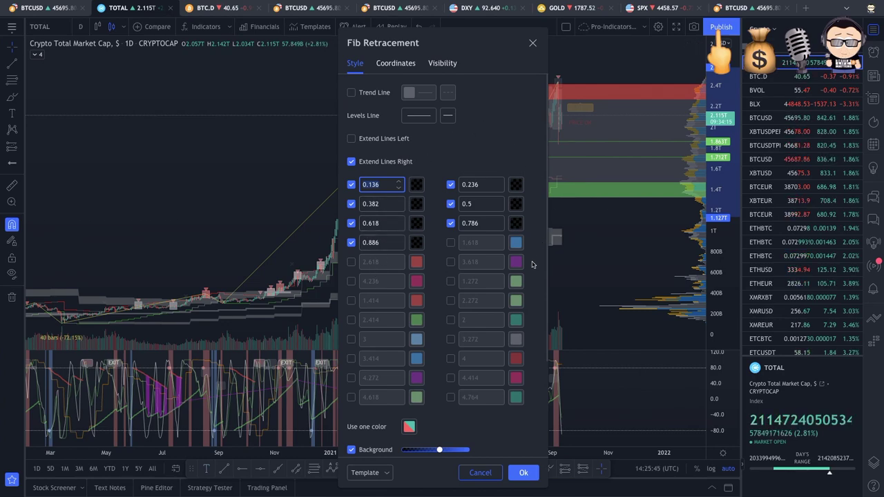
scroll(532, 265, "down", 2)
scroll(532, 265, "down", 1)
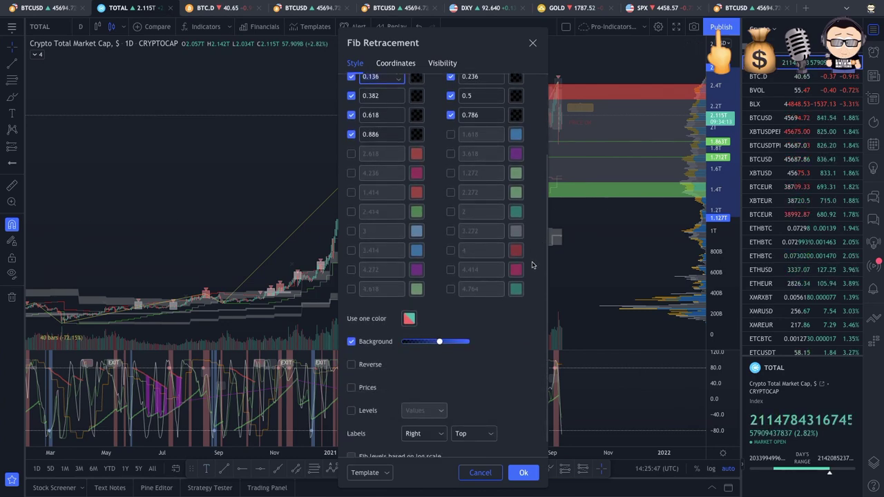
scroll(532, 265, "up", 3)
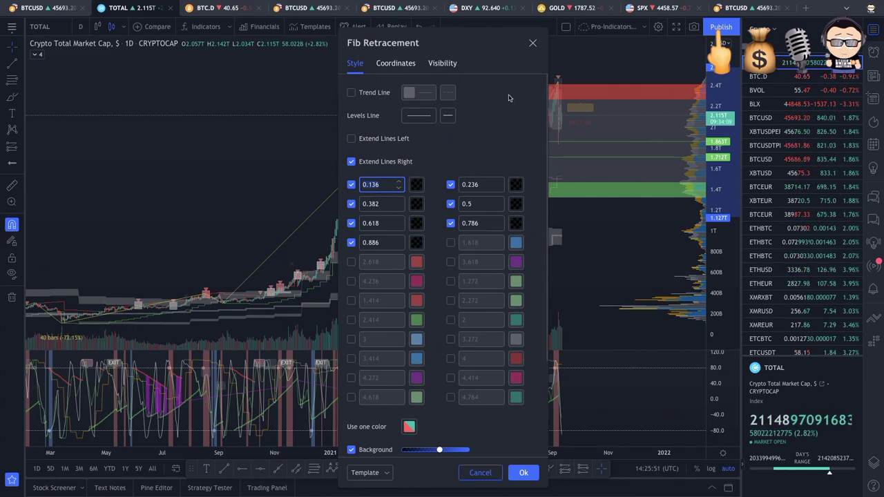
scroll(522, 124, "down", 1)
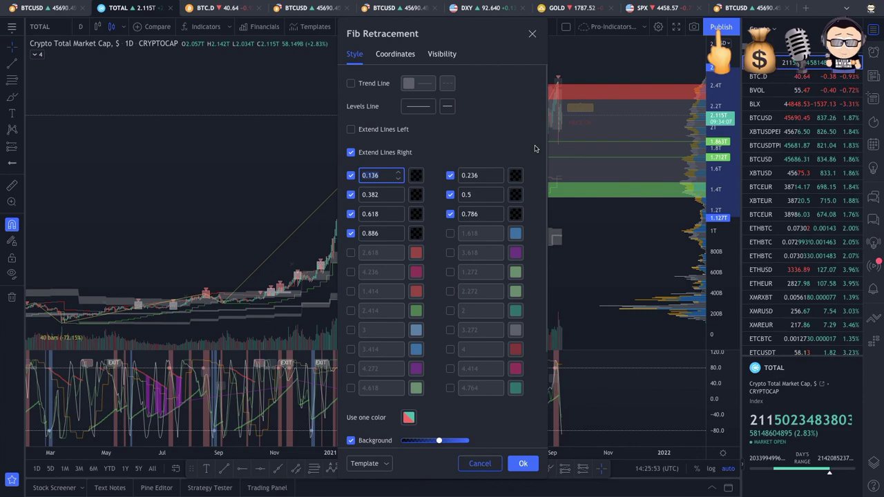
left_click(545, 287)
left_click_drag(546, 287, 541, 356)
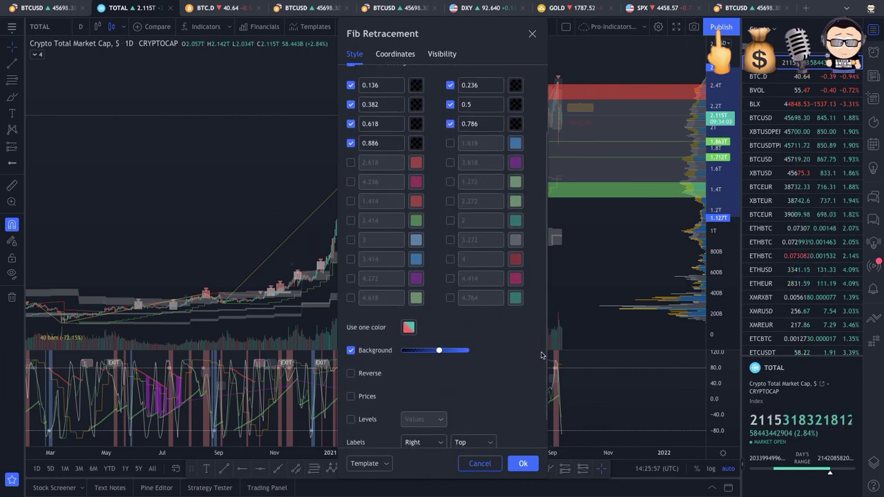
scroll(532, 335, "down", 1)
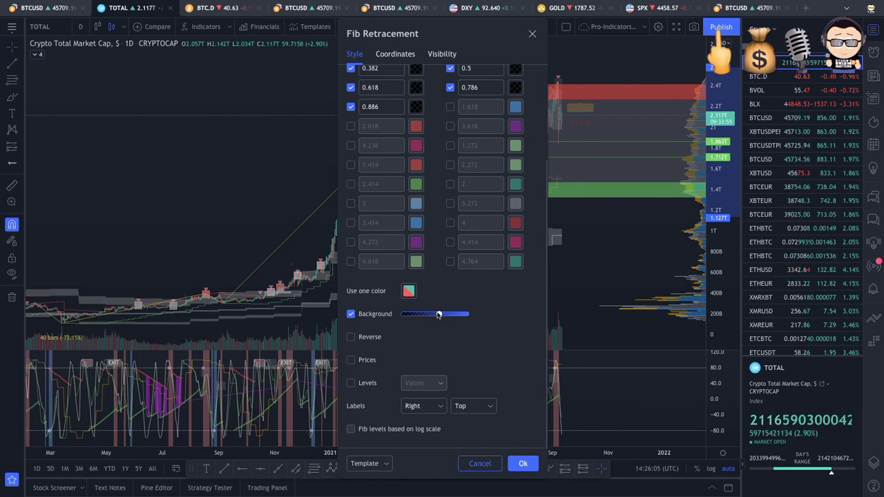
scroll(523, 329, "up", 3)
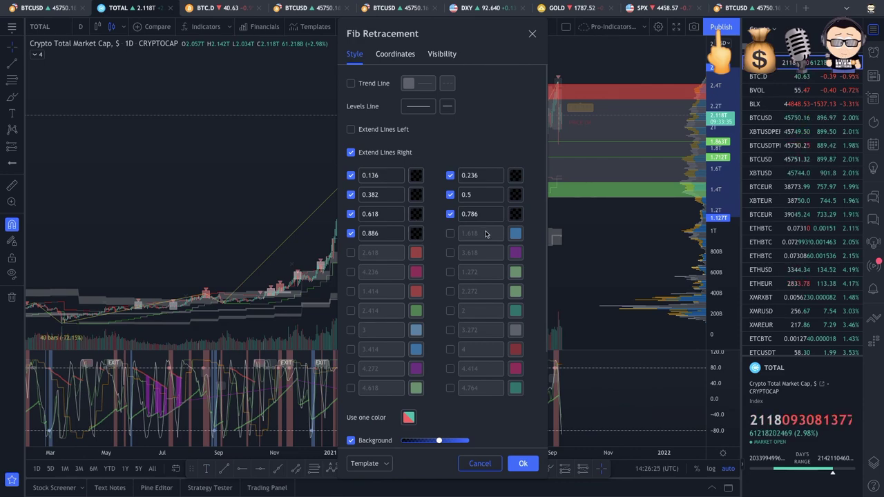
scroll(511, 310, "down", 3)
scroll(541, 400, "up", 3)
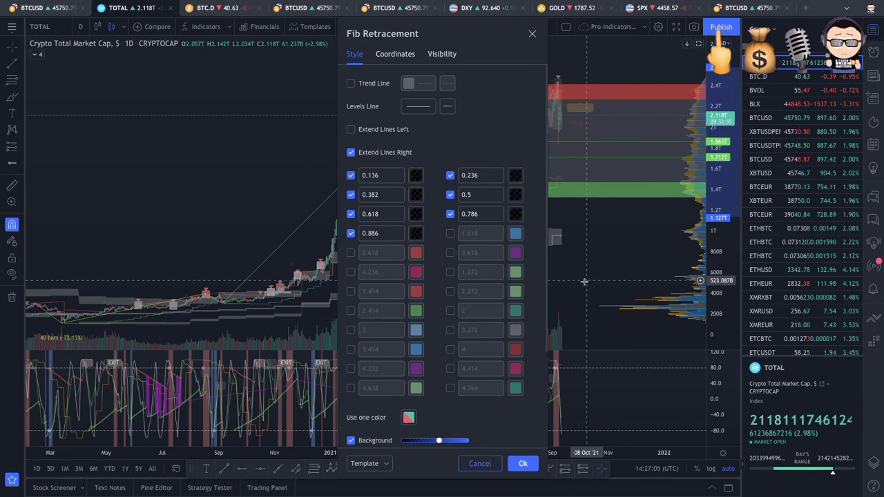
Review the Fib retracement's coordinates and its visibility settings.
left_click_drag(545, 107, 525, 90)
left_click(395, 55)
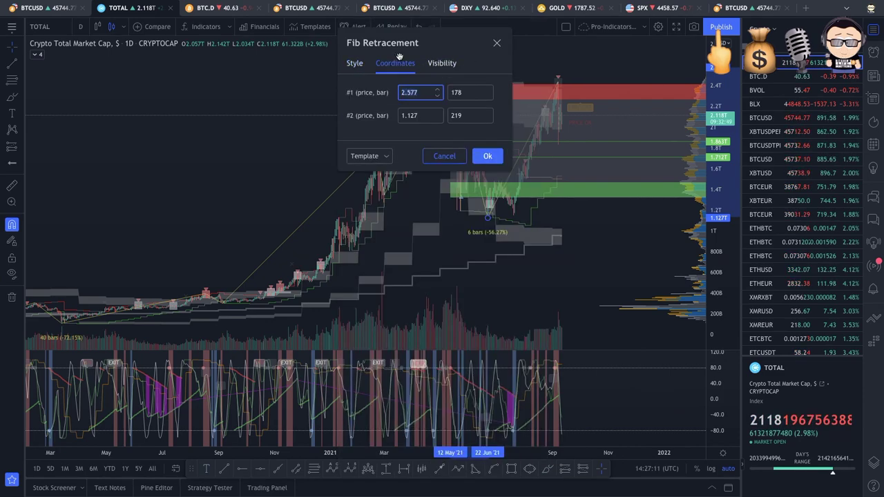
left_click(441, 66)
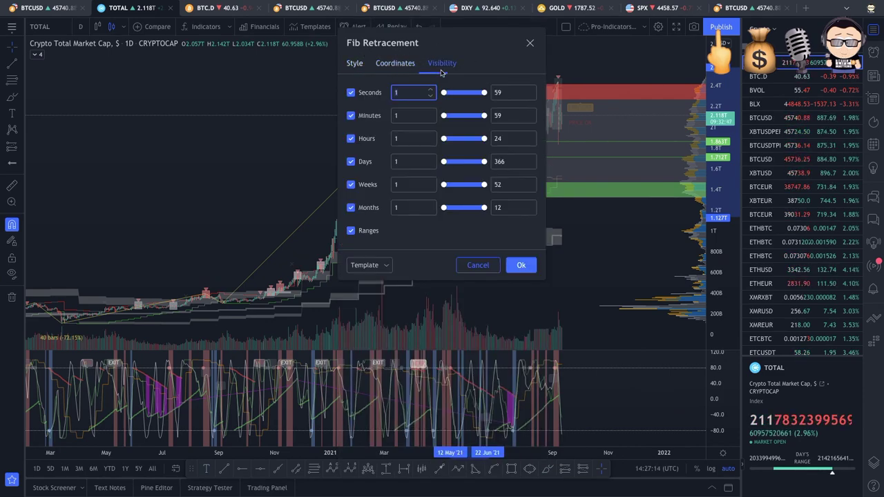
Return to the Fib retracement's style settings and examine the enabled levels from 0.136 to 0.886 and the background, price and label options.
left_click(354, 63)
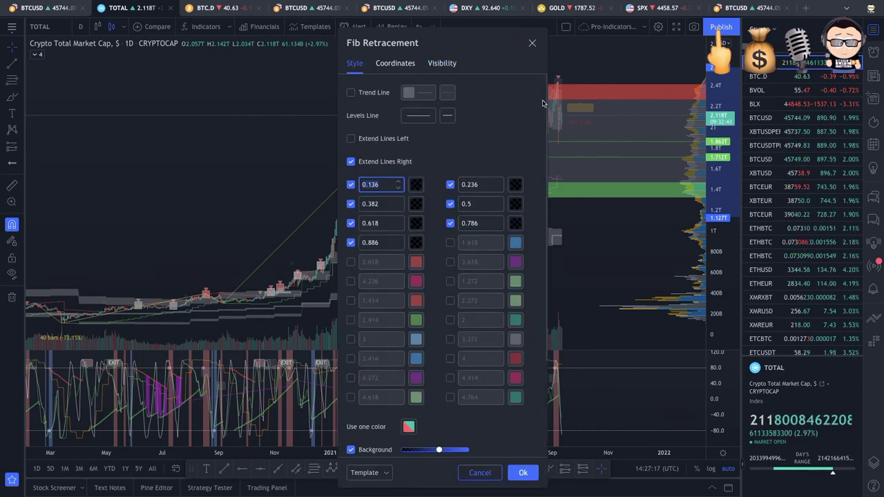
scroll(534, 184, "down", 3)
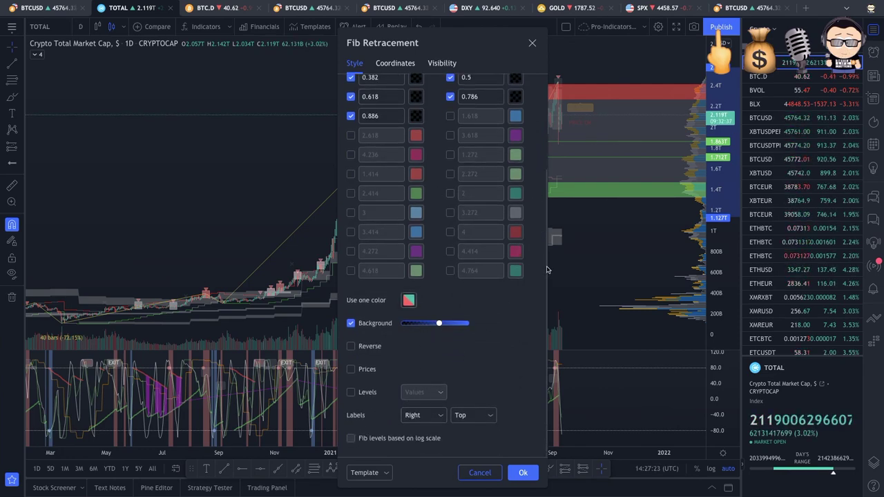
scroll(456, 193, "up", 3)
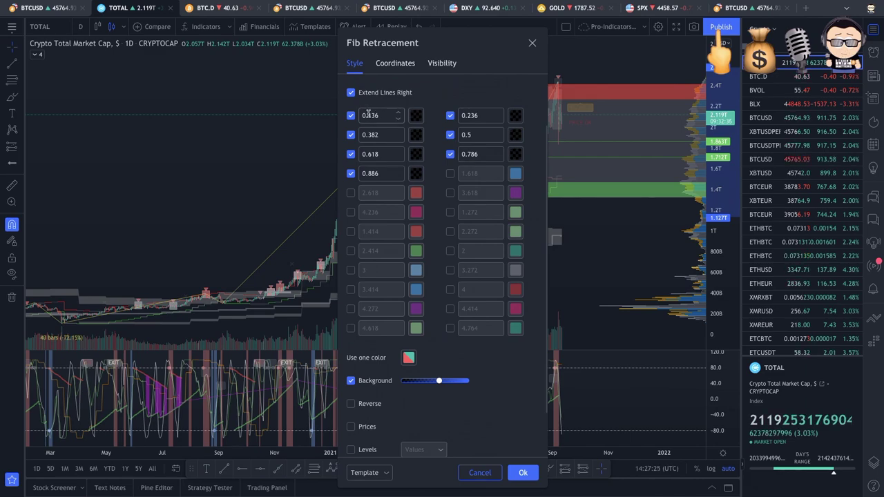
key("Tab")
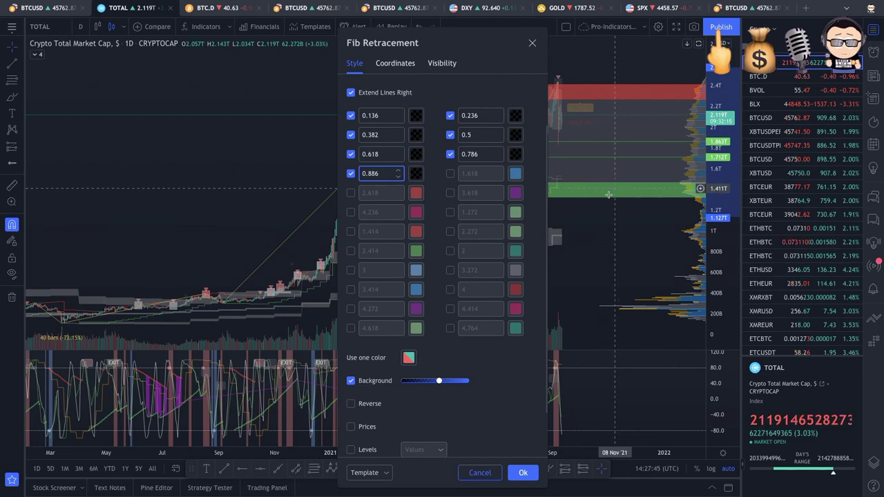
scroll(512, 399, "down", 2)
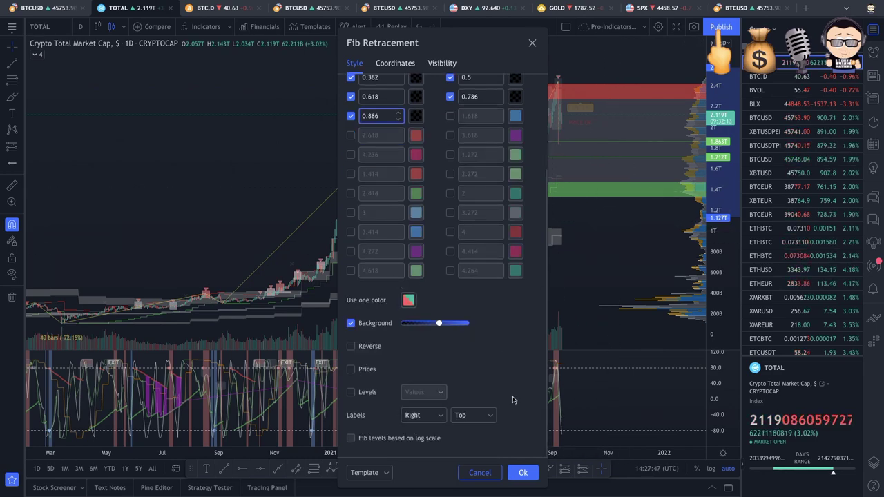
scroll(514, 325, "up", 3)
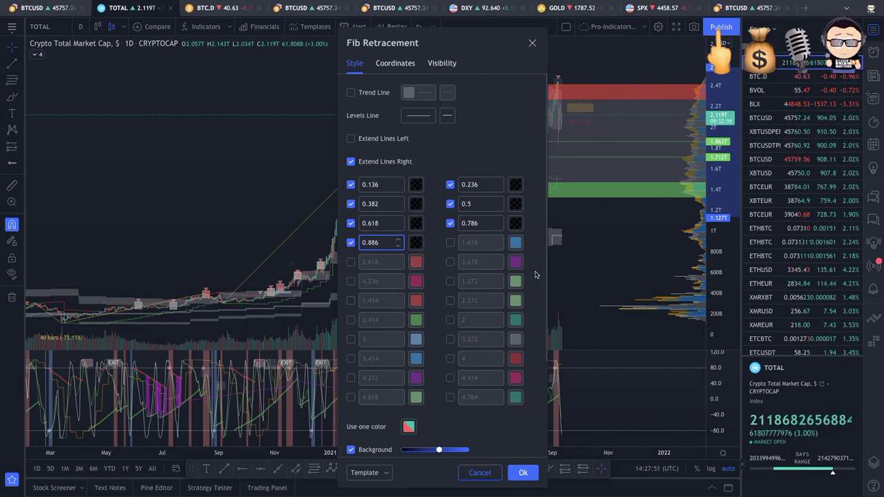
scroll(535, 275, "down", 2)
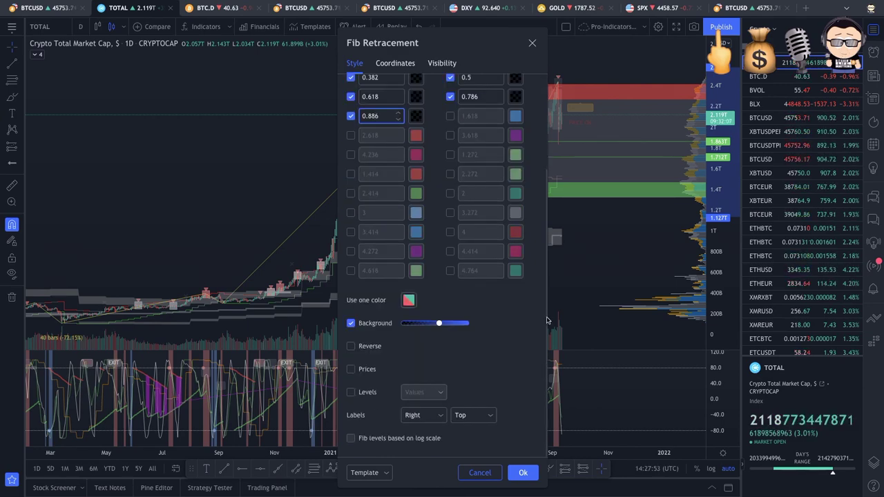
scroll(546, 320, "up", 2)
scroll(537, 214, "up", 1)
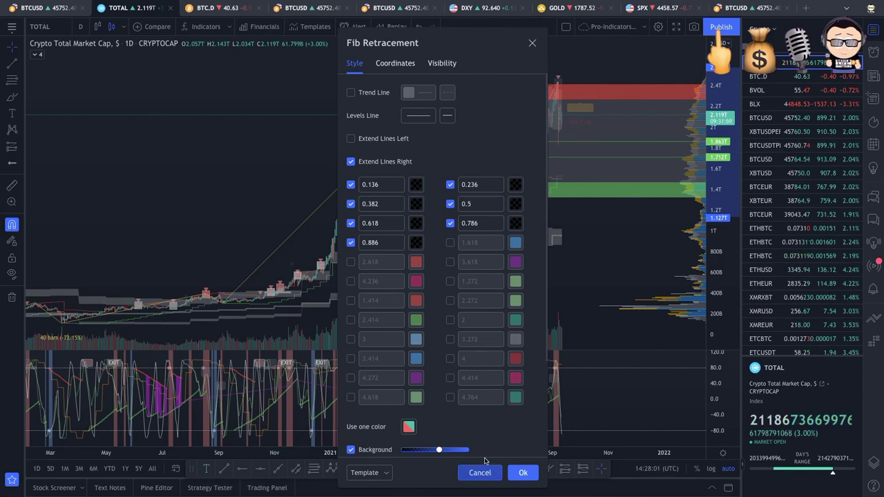
scroll(491, 449, "down", 2)
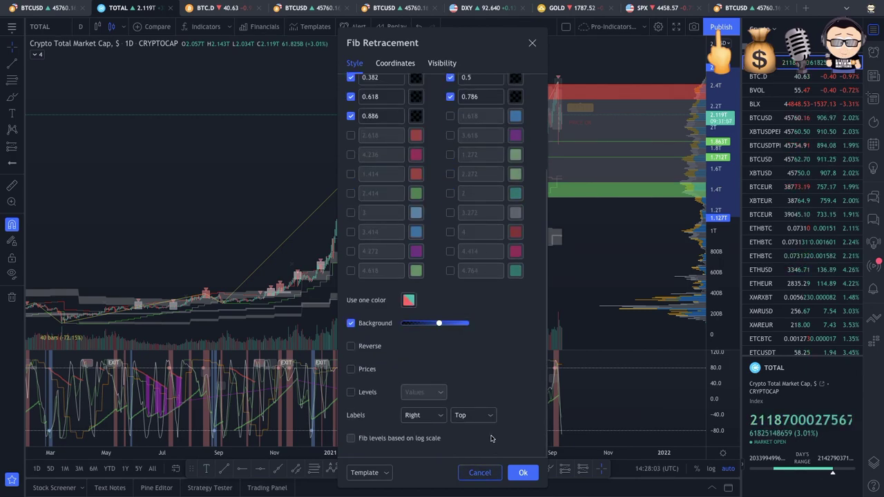
View the saved templates in the Fib retracement's settings, close them without saving changes and deselect the drawing.
left_click(384, 472)
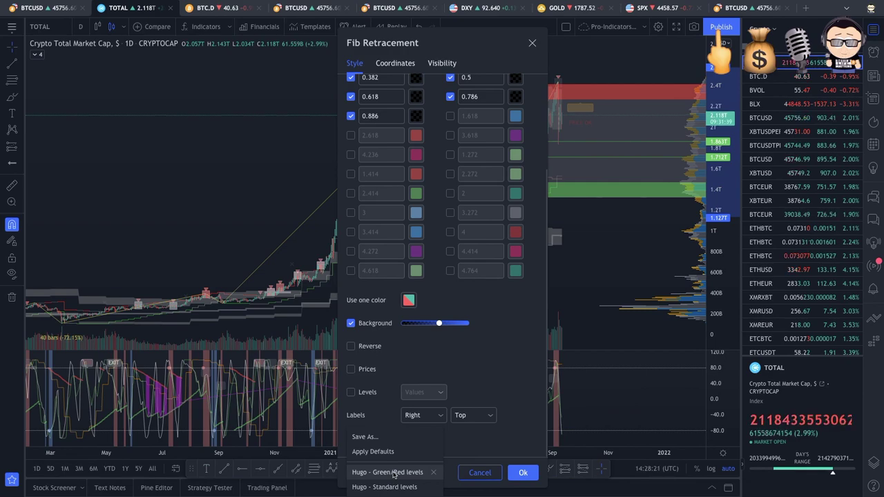
left_click(529, 361)
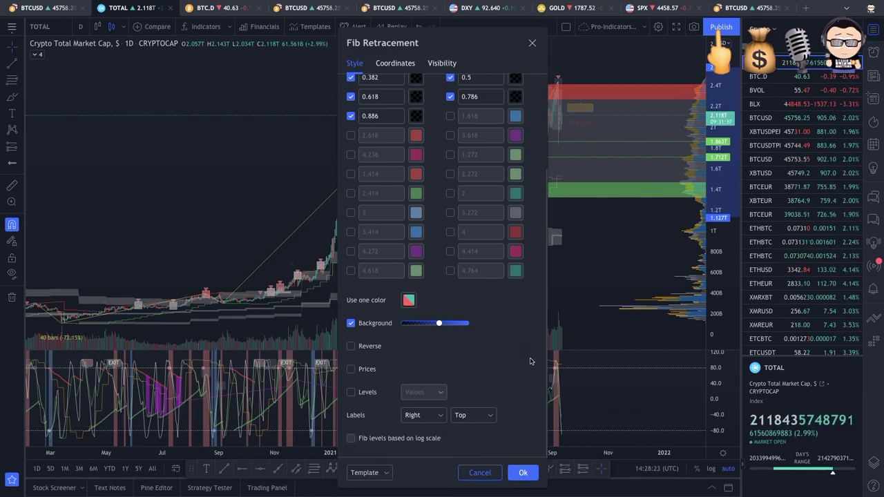
left_click(387, 472)
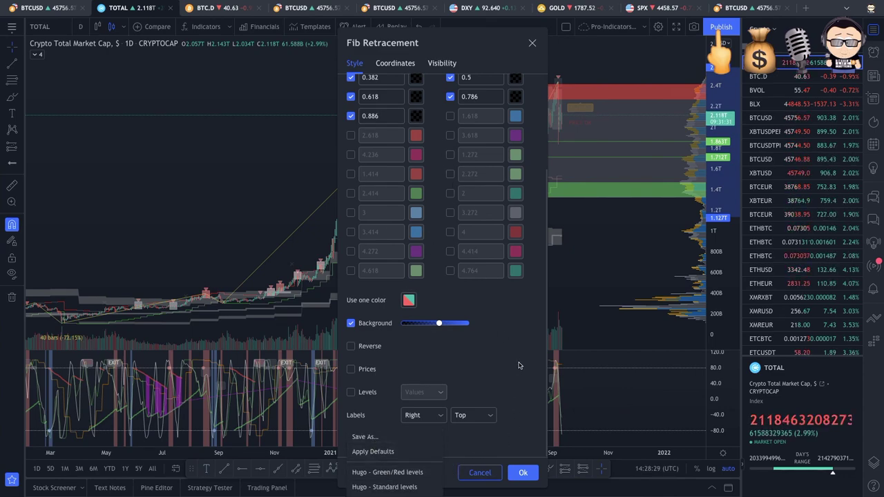
left_click(534, 330)
left_click(479, 473)
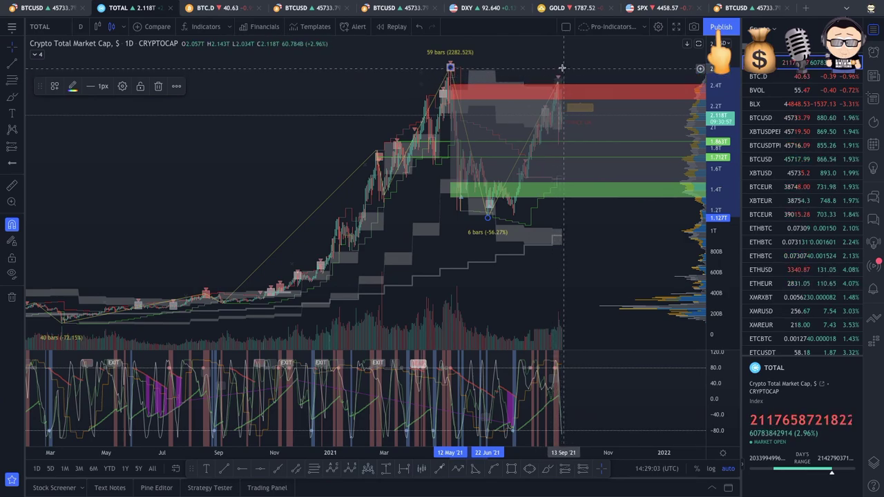
left_click(576, 275)
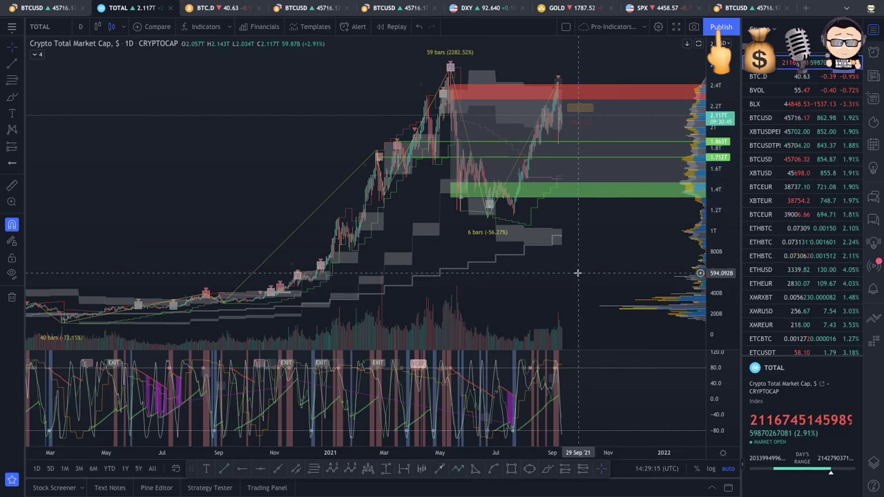